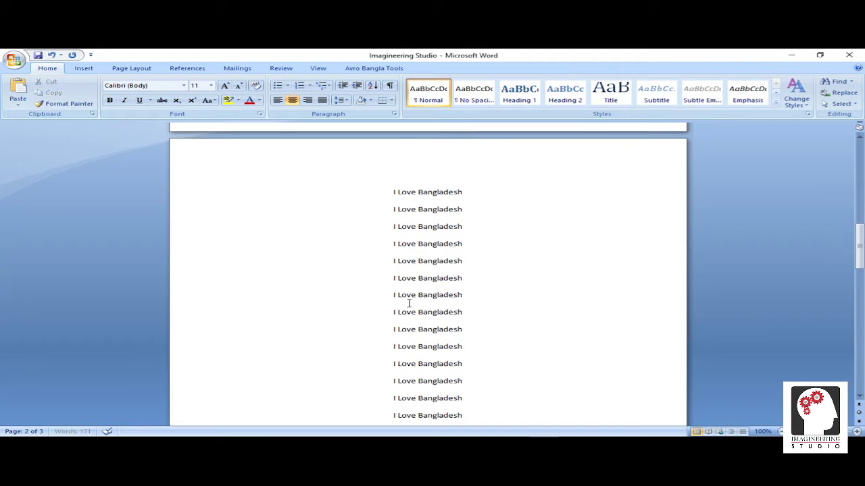
{"action": "left_click_drag", "start_coordinate": [860, 206], "coordinate": [860, 193]}
{"action": "scroll", "coordinate": [529, 261], "scroll_direction": "down", "scroll_amount": 5}
{"action": "scroll", "coordinate": [533, 265], "scroll_direction": "up", "scroll_amount": 8}
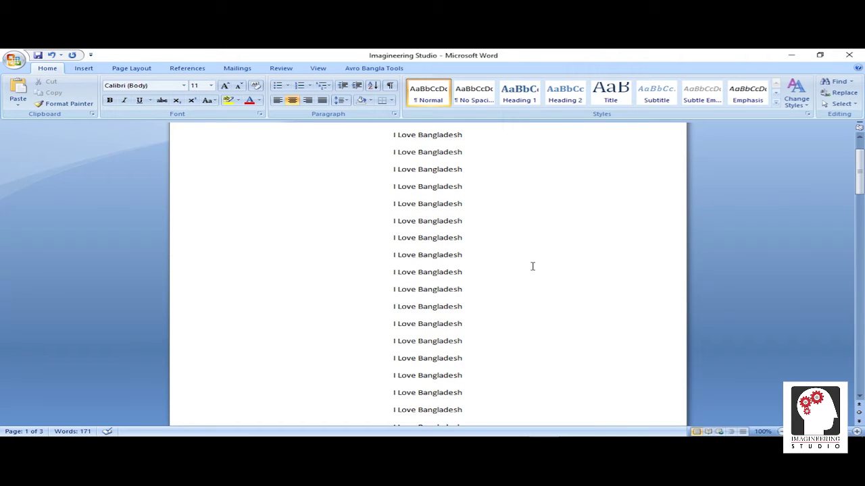
{"action": "scroll", "coordinate": [532, 266], "scroll_direction": "up", "scroll_amount": 1}
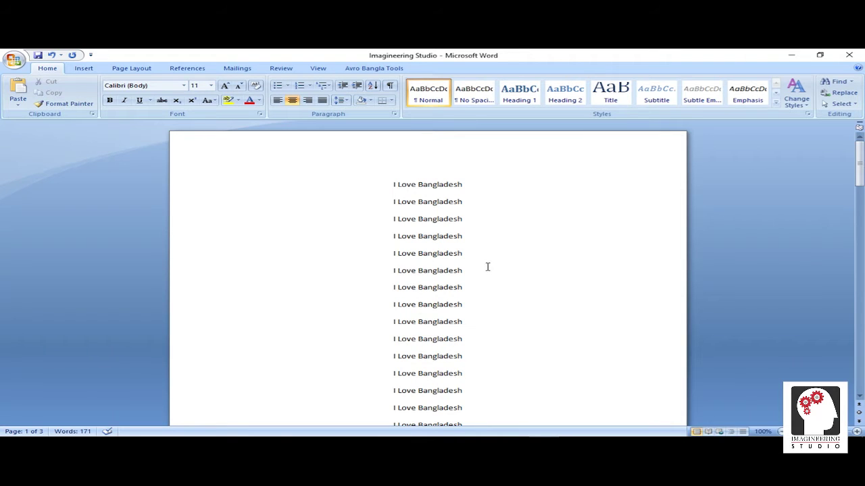
{"action": "left_click_drag", "start_coordinate": [389, 186], "coordinate": [425, 207]}
{"action": "left_click", "coordinate": [419, 202]}
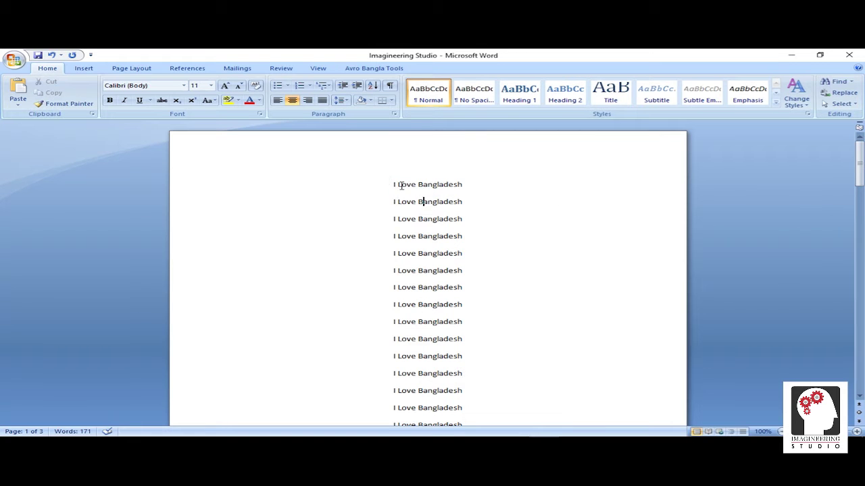
Search the document for the word "We" with Find.
{"action": "left_click", "coordinate": [841, 82]}
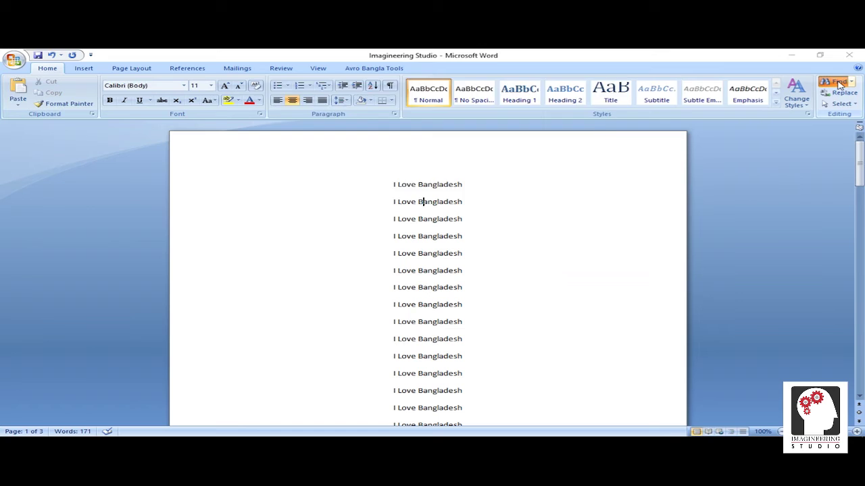
{"action": "left_click_drag", "start_coordinate": [460, 98], "coordinate": [499, 183]}
{"action": "left_click_drag", "start_coordinate": [413, 185], "coordinate": [581, 205]}
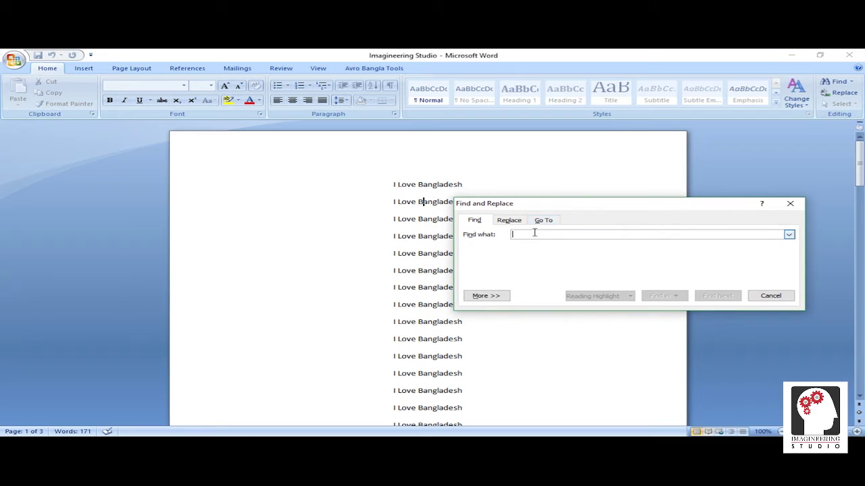
{"action": "type", "text": "We"}
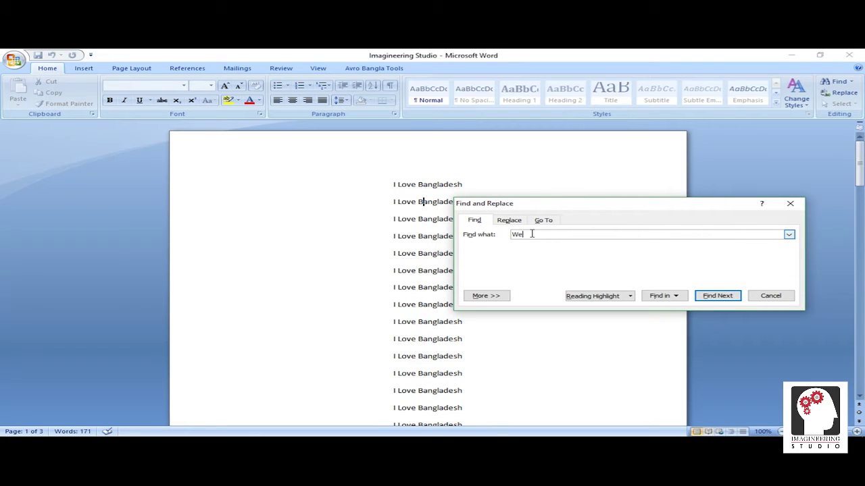
{"action": "left_click_drag", "start_coordinate": [585, 209], "coordinate": [556, 205]}
{"action": "double_click", "coordinate": [488, 228]}
{"action": "left_click", "coordinate": [506, 229]}
{"action": "left_click", "coordinate": [696, 292]}
{"action": "left_click", "coordinate": [696, 291]}
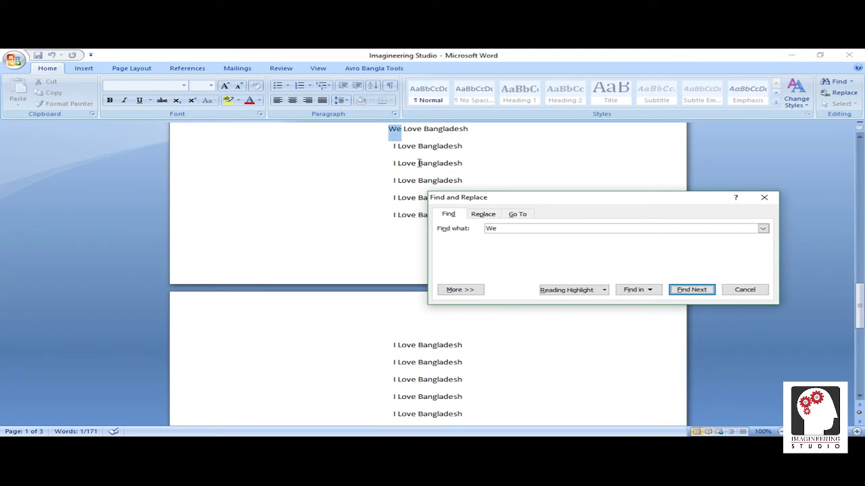
{"action": "scroll", "coordinate": [414, 160], "scroll_direction": "up", "scroll_amount": 2}
{"action": "left_click", "coordinate": [404, 227]}
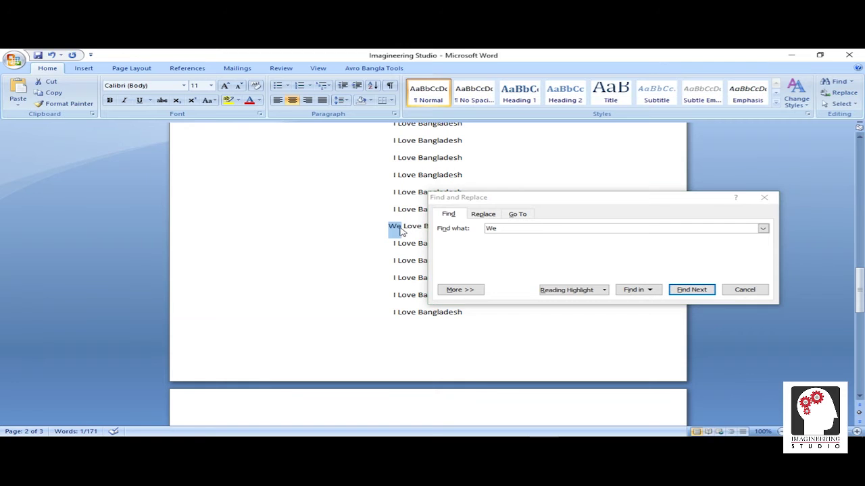
Search for "Bangladesh", step through several occurrences, and close the search at the start of the document.
{"action": "left_click_drag", "start_coordinate": [493, 196], "coordinate": [436, 217]}
{"action": "left_click", "coordinate": [396, 229]}
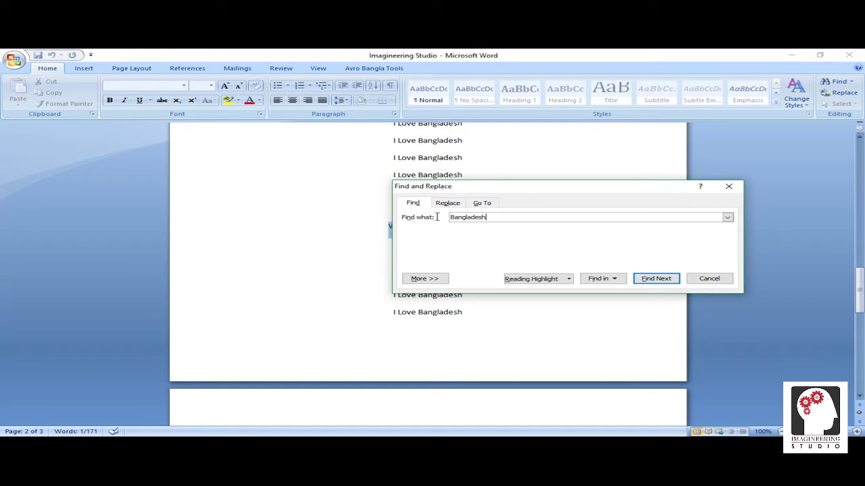
{"action": "left_click", "coordinate": [644, 279]}
{"action": "left_click_drag", "start_coordinate": [524, 127], "coordinate": [642, 144]}
{"action": "left_click", "coordinate": [759, 227]}
{"action": "left_click", "coordinate": [774, 224]}
{"action": "left_click", "coordinate": [774, 224]}
{"action": "left_click", "coordinate": [774, 225]}
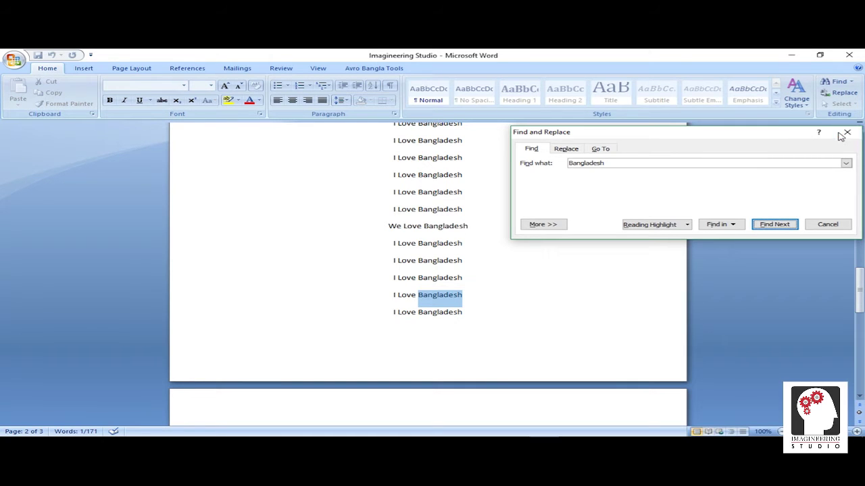
{"action": "left_click", "coordinate": [848, 132]}
{"action": "scroll", "coordinate": [512, 257], "scroll_direction": "up", "scroll_amount": 8}
{"action": "scroll", "coordinate": [511, 258], "scroll_direction": "up", "scroll_amount": 10}
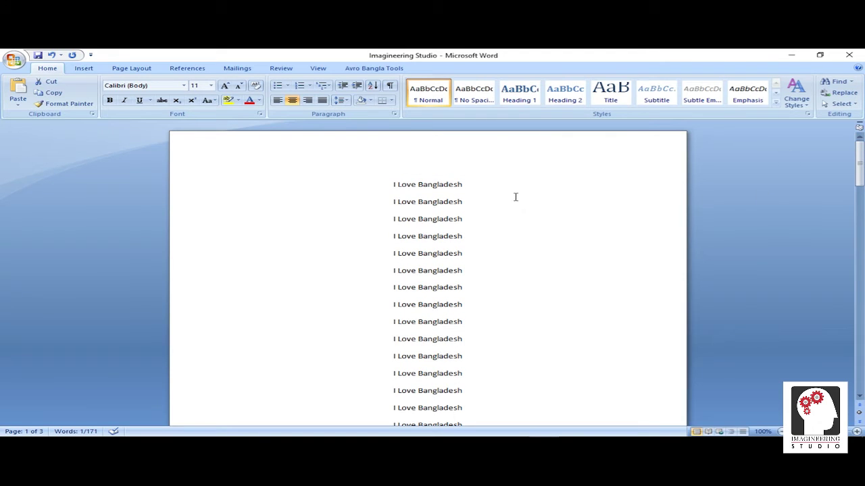
{"action": "left_click", "coordinate": [396, 165]}
{"action": "key", "text": "ctrl+f"}
{"action": "left_click_drag", "start_coordinate": [616, 143], "coordinate": [372, 208]}
{"action": "left_click", "coordinate": [431, 209]}
{"action": "left_click_drag", "start_coordinate": [426, 210], "coordinate": [345, 209]}
{"action": "left_click", "coordinate": [430, 212]}
{"action": "left_click_drag", "start_coordinate": [445, 212], "coordinate": [376, 213]}
{"action": "left_click", "coordinate": [428, 211]}
{"action": "left_click_drag", "start_coordinate": [428, 211], "coordinate": [375, 210]}
{"action": "left_click", "coordinate": [429, 209]}
{"action": "left_click_drag", "start_coordinate": [430, 208], "coordinate": [377, 210]}
{"action": "left_click", "coordinate": [654, 177]}
Demonstrate the Find key combination on the On-Screen Keyboard and close the keyboard.
{"action": "left_click", "coordinate": [544, 428]}
{"action": "left_click_drag", "start_coordinate": [450, 282], "coordinate": [452, 276]}
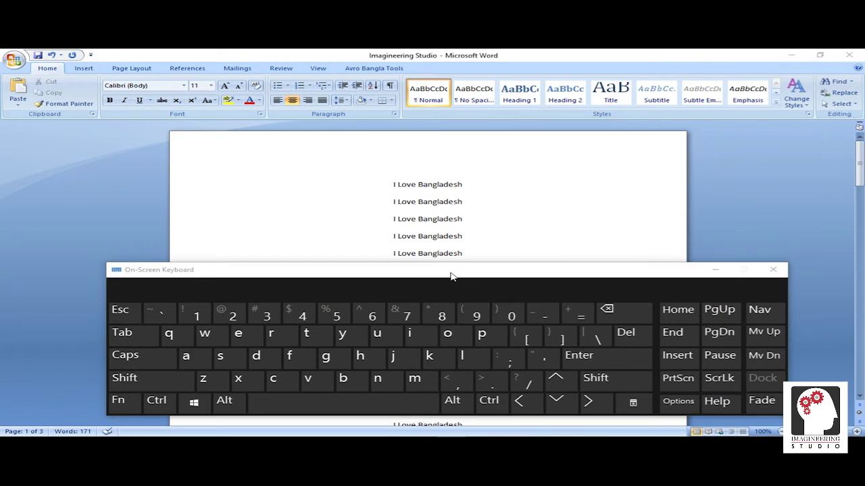
{"action": "left_click", "coordinate": [156, 400]}
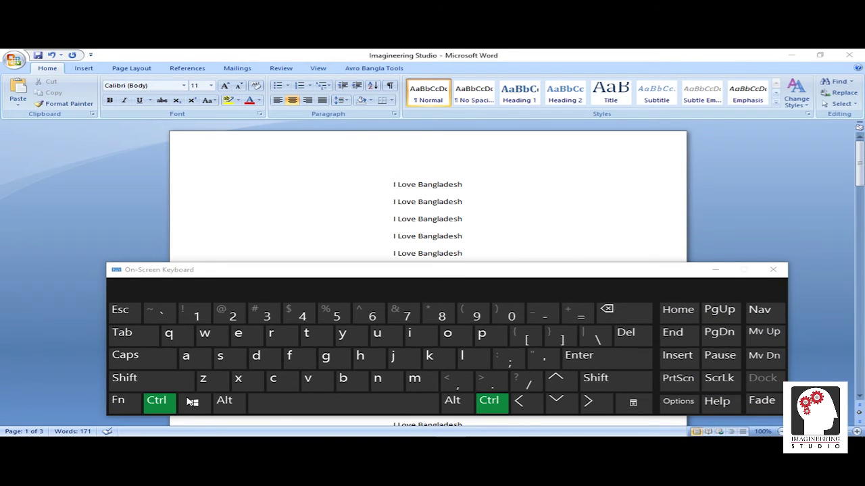
{"action": "left_click", "coordinate": [306, 363]}
{"action": "left_click", "coordinate": [169, 405]}
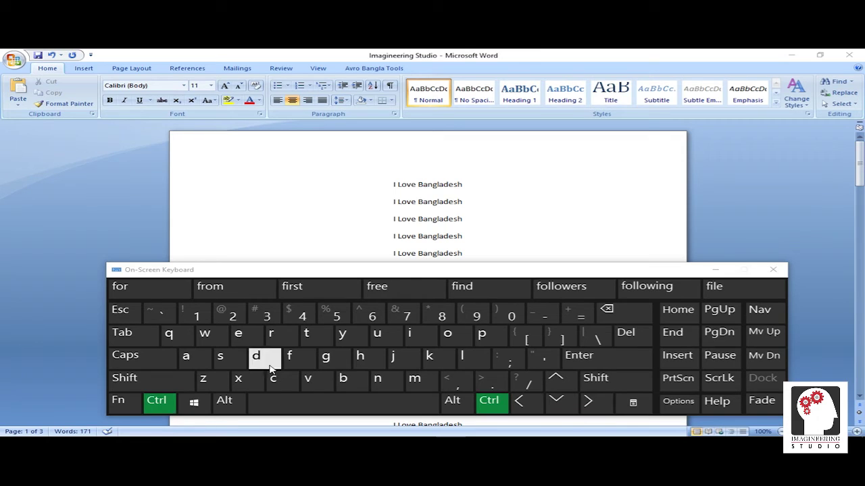
{"action": "left_click", "coordinate": [299, 364]}
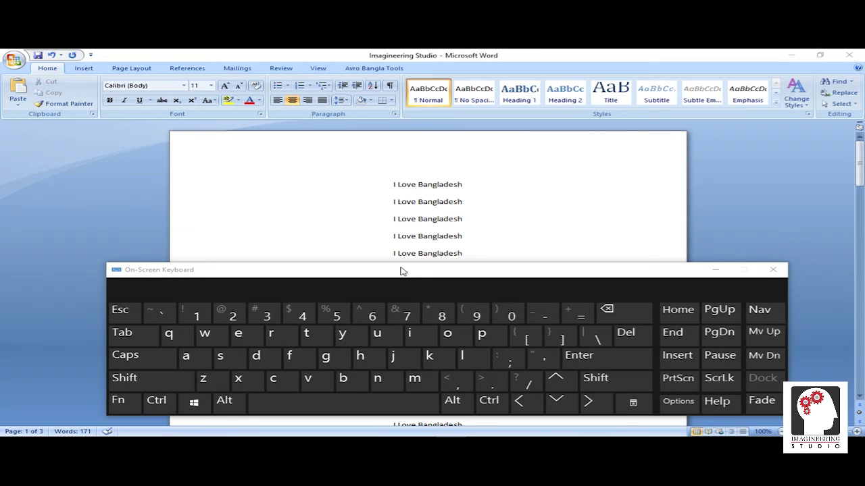
{"action": "left_click", "coordinate": [167, 401]}
{"action": "left_click", "coordinate": [289, 363]}
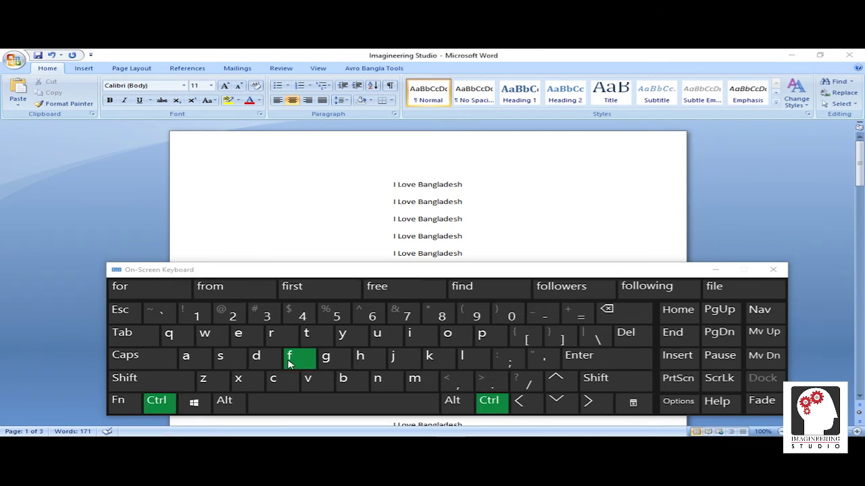
{"action": "left_click", "coordinate": [773, 271]}
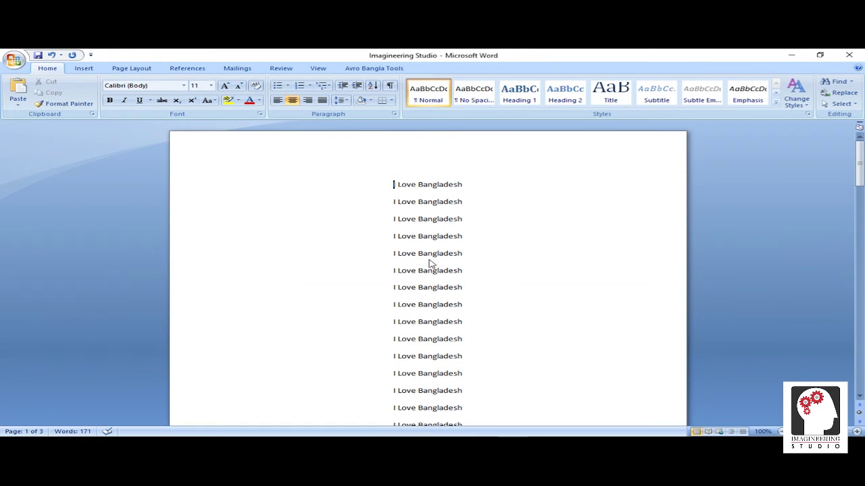
Open the Find dialog over the first lines of text and close it without searching.
{"action": "left_click_drag", "start_coordinate": [394, 184], "coordinate": [450, 193]}
{"action": "left_click", "coordinate": [446, 194]}
{"action": "key", "text": "ctrl+f"}
{"action": "left_click_drag", "start_coordinate": [448, 78], "coordinate": [426, 210]}
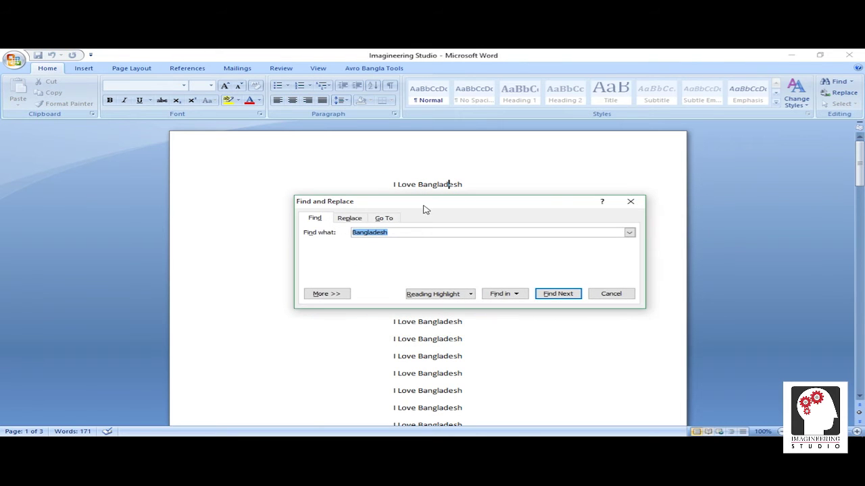
{"action": "left_click", "coordinate": [631, 201]}
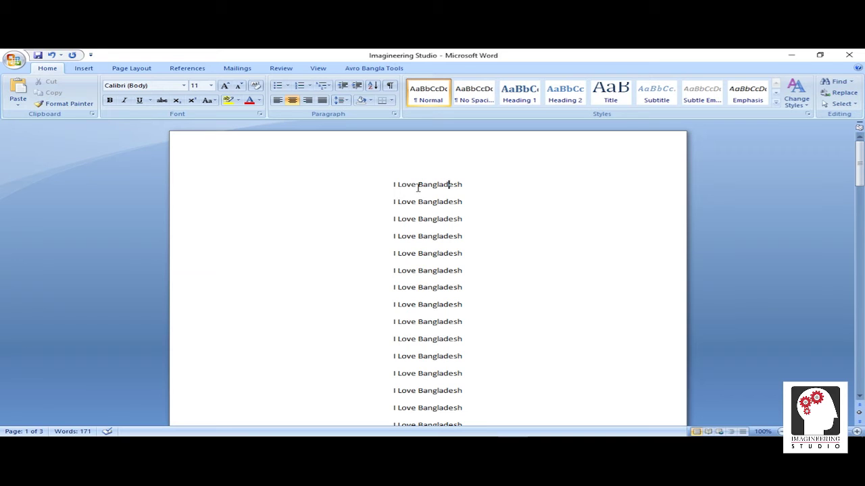
{"action": "left_click", "coordinate": [448, 204]}
{"action": "scroll", "coordinate": [448, 206], "scroll_direction": "down", "scroll_amount": 2}
{"action": "scroll", "coordinate": [447, 207], "scroll_direction": "up", "scroll_amount": 2}
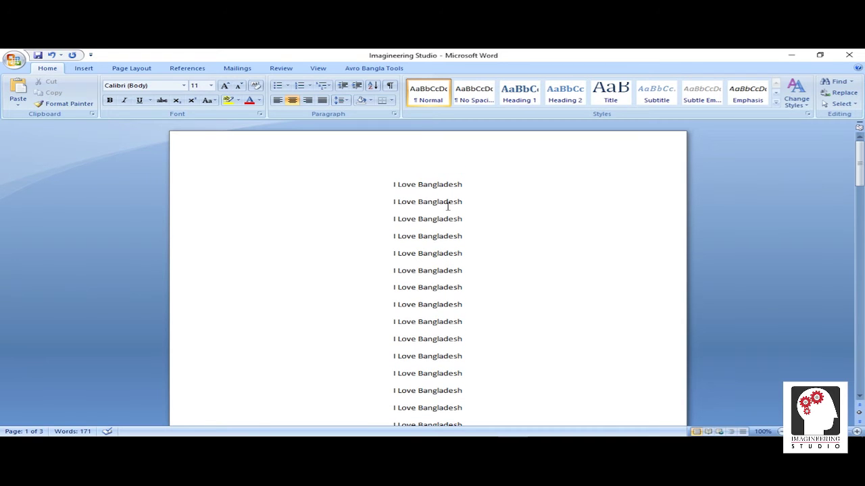
{"action": "double_click", "coordinate": [396, 185]}
{"action": "left_click", "coordinate": [403, 185]}
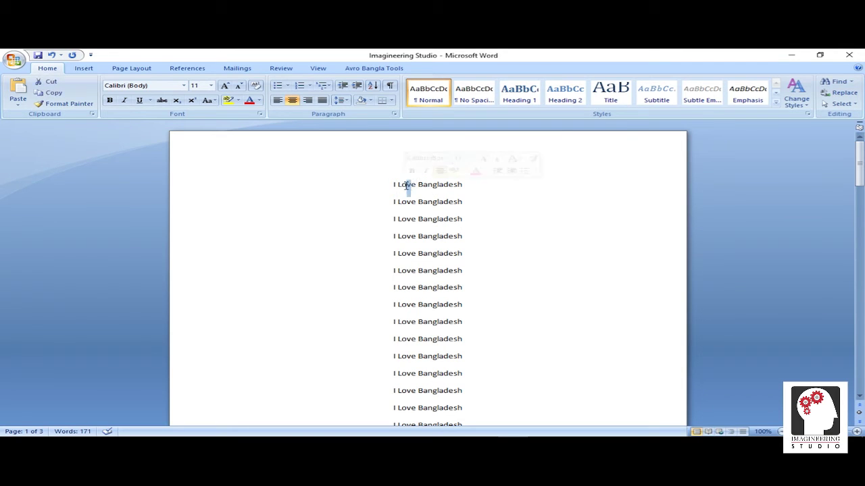
{"action": "left_click_drag", "start_coordinate": [413, 185], "coordinate": [402, 185]}
{"action": "left_click", "coordinate": [407, 186]}
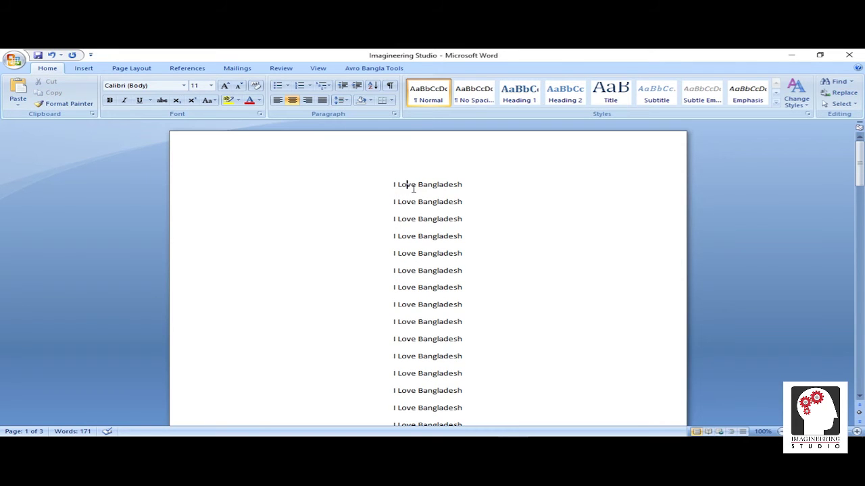
Change "Love" to "Like" by hand in the first two lines of the document.
{"action": "double_click", "coordinate": [405, 186]}
{"action": "type", "text": "Like"}
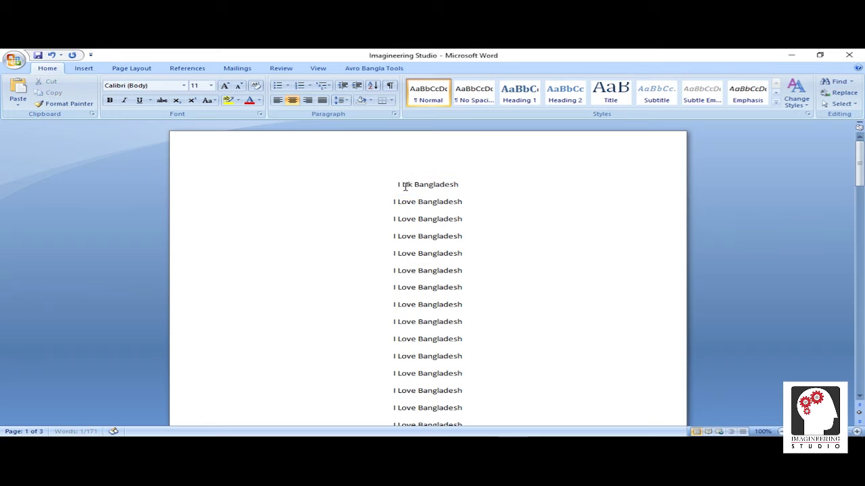
{"action": "double_click", "coordinate": [405, 202]}
{"action": "type", "text": "Lik"}
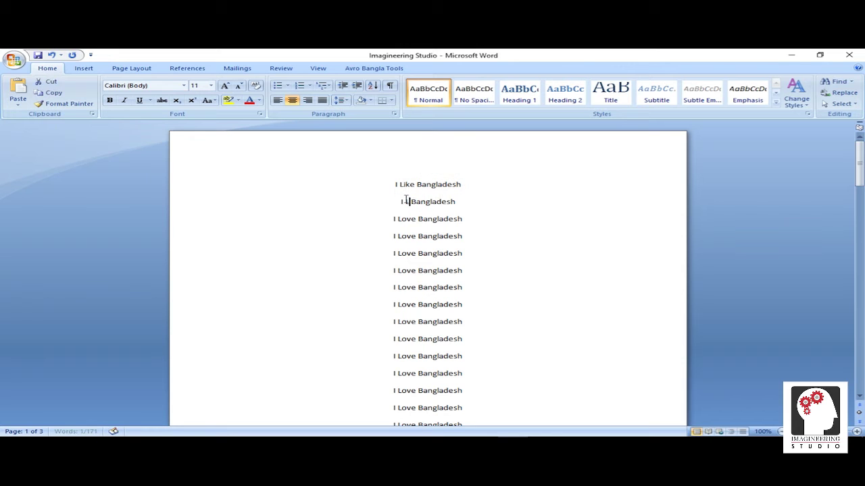
{"action": "type", "text": "e"}
{"action": "scroll", "coordinate": [415, 216], "scroll_direction": "down", "scroll_amount": 1}
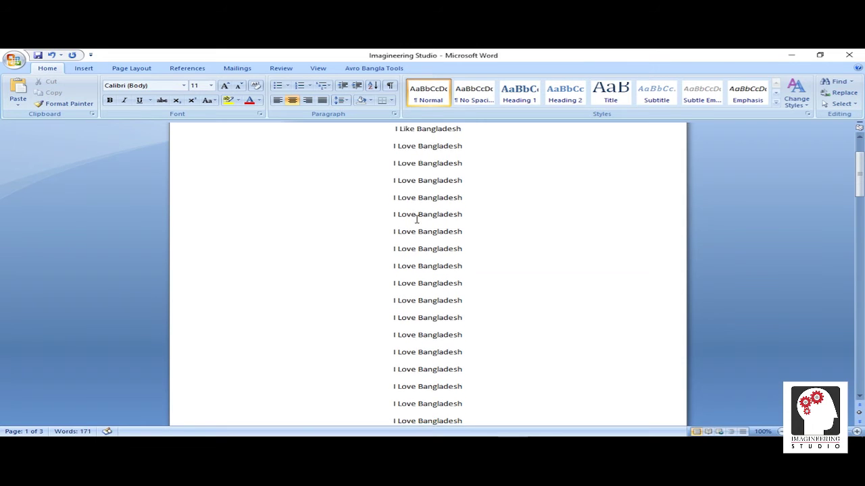
{"action": "scroll", "coordinate": [420, 227], "scroll_direction": "up", "scroll_amount": 1}
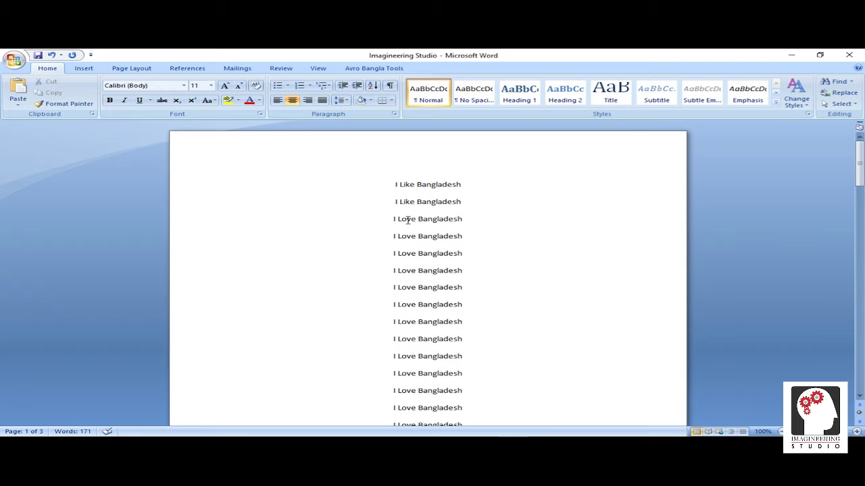
{"action": "double_click", "coordinate": [407, 220]}
{"action": "left_click", "coordinate": [404, 201]}
{"action": "double_click", "coordinate": [406, 220]}
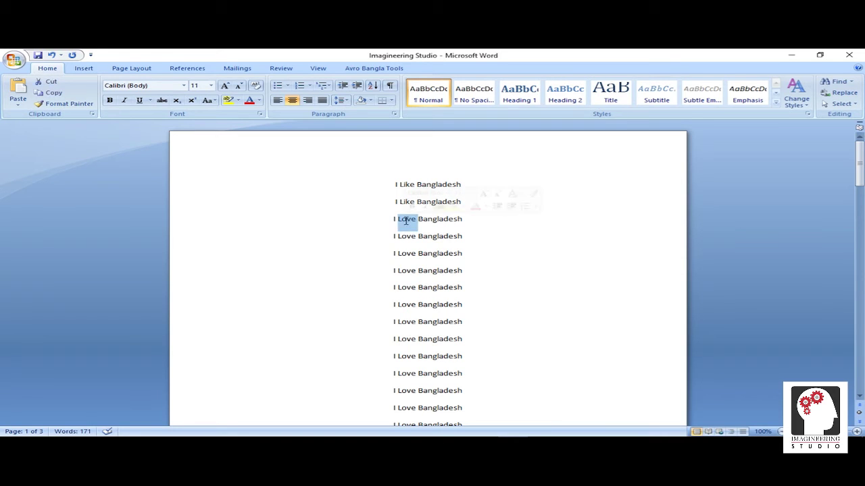
{"action": "left_click", "coordinate": [396, 202]}
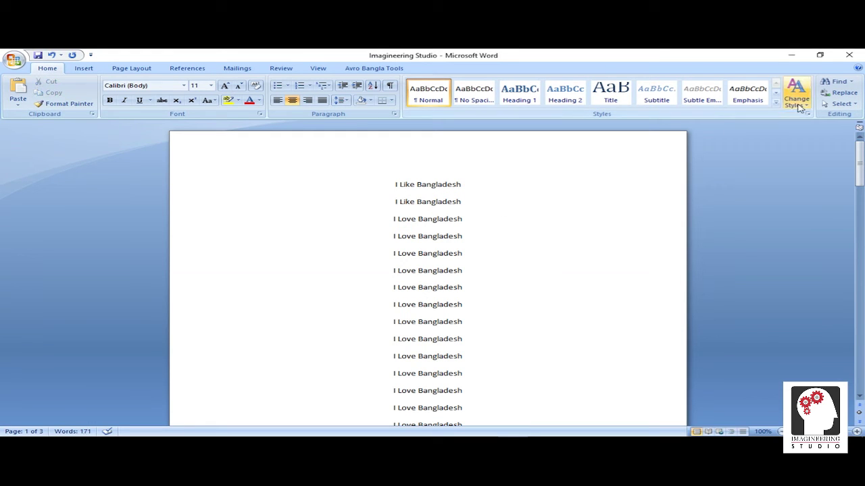
Set up a Replace operation with "Love" as the search text and "Like" as the replacement.
{"action": "left_click", "coordinate": [836, 96]}
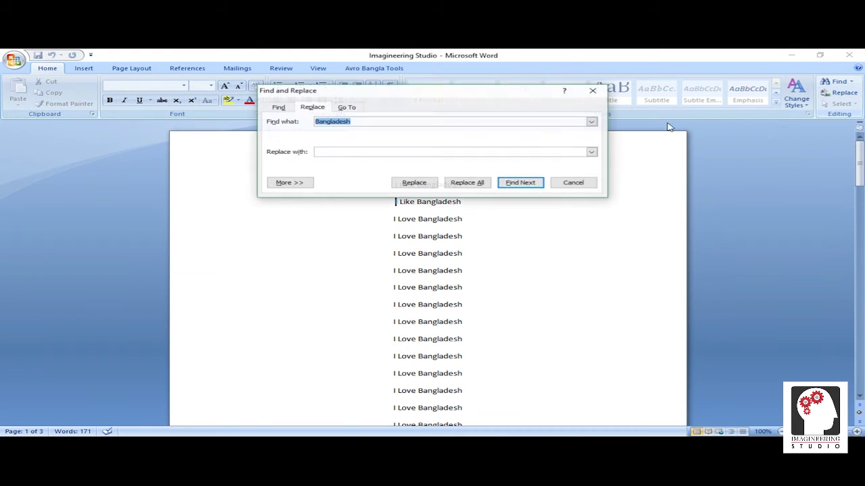
{"action": "left_click_drag", "start_coordinate": [412, 93], "coordinate": [465, 223]}
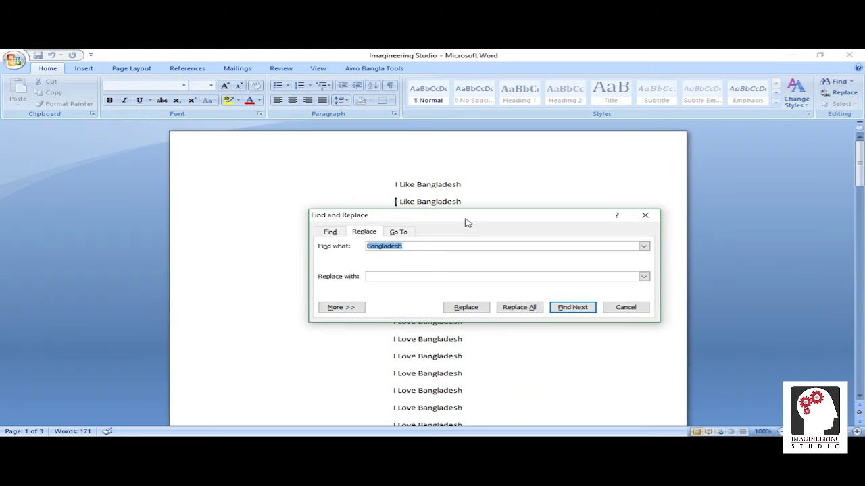
{"action": "left_click", "coordinate": [406, 245]}
{"action": "left_click_drag", "start_coordinate": [427, 248], "coordinate": [356, 251]}
{"action": "left_click", "coordinate": [419, 248]}
{"action": "left_click_drag", "start_coordinate": [439, 249], "coordinate": [360, 249]}
{"action": "type", "text": "Love"}
{"action": "left_click", "coordinate": [406, 273]}
{"action": "left_click_drag", "start_coordinate": [412, 218], "coordinate": [604, 211]}
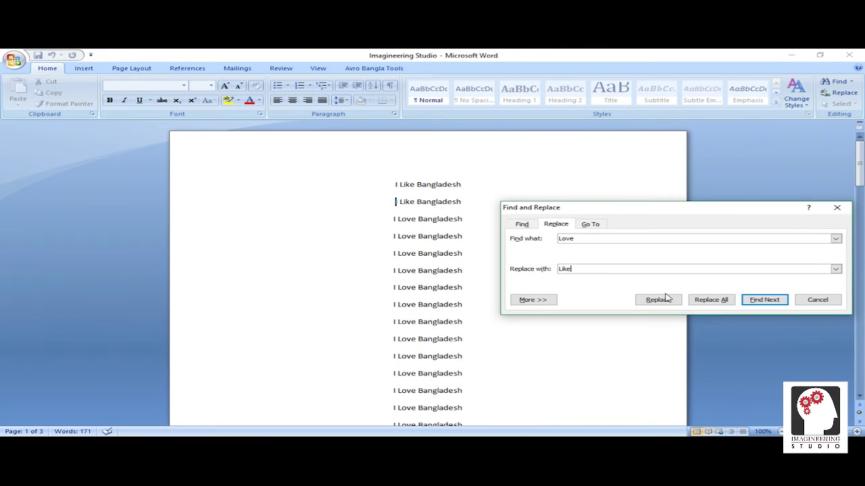
Replace all occurrences throughout the document at once and check the replaced lines on the pages.
{"action": "left_click", "coordinate": [708, 299]}
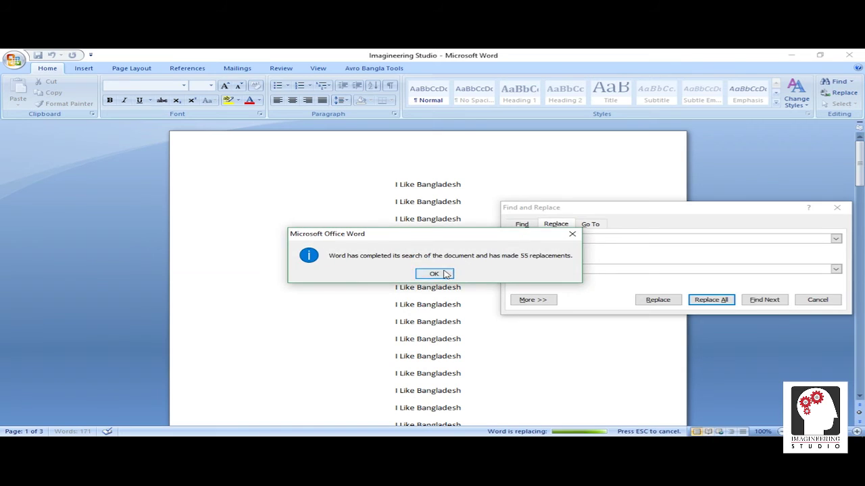
{"action": "left_click", "coordinate": [434, 271]}
{"action": "scroll", "coordinate": [436, 249], "scroll_direction": "down", "scroll_amount": 6}
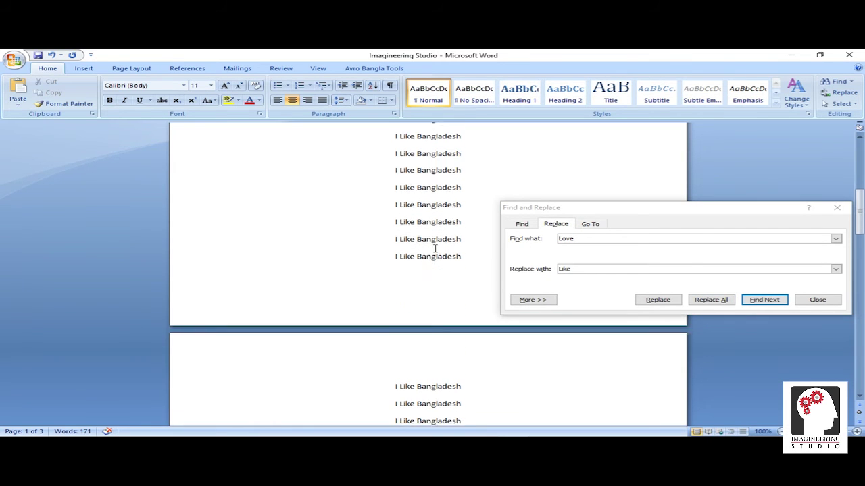
{"action": "scroll", "coordinate": [436, 254], "scroll_direction": "down", "scroll_amount": 3}
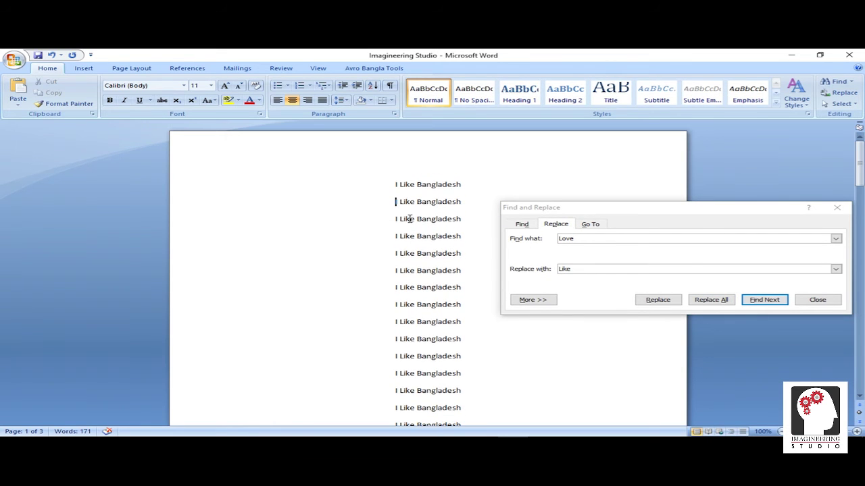
Make the word "Like" bold in the third line of the document.
{"action": "double_click", "coordinate": [409, 219]}
{"action": "left_click", "coordinate": [410, 203]}
{"action": "left_click", "coordinate": [401, 201]}
{"action": "double_click", "coordinate": [409, 219]}
{"action": "left_click", "coordinate": [416, 236]}
{"action": "left_click_drag", "start_coordinate": [585, 215], "coordinate": [562, 215]}
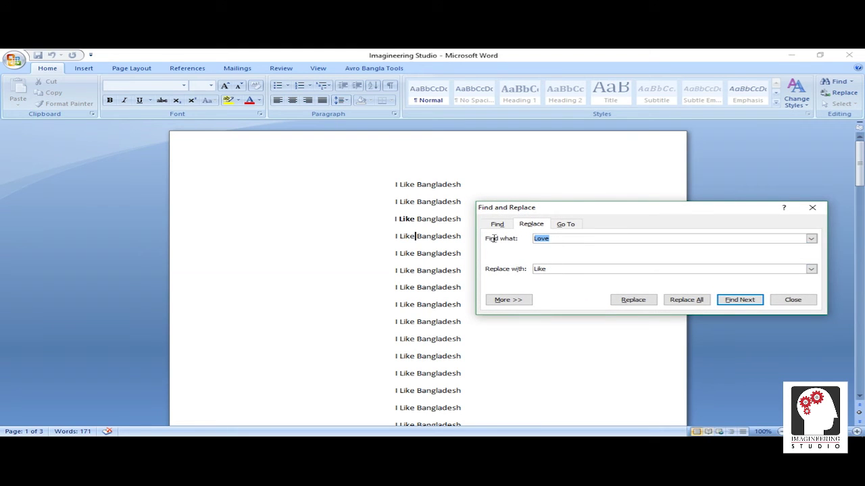
Replace every "Like" with "Love" throughout the document, check the replaced lines, and close the Replace dialog.
{"action": "type", "text": "Lik"}
{"action": "left_click_drag", "start_coordinate": [560, 268], "coordinate": [493, 266]}
{"action": "left_click", "coordinate": [704, 300]}
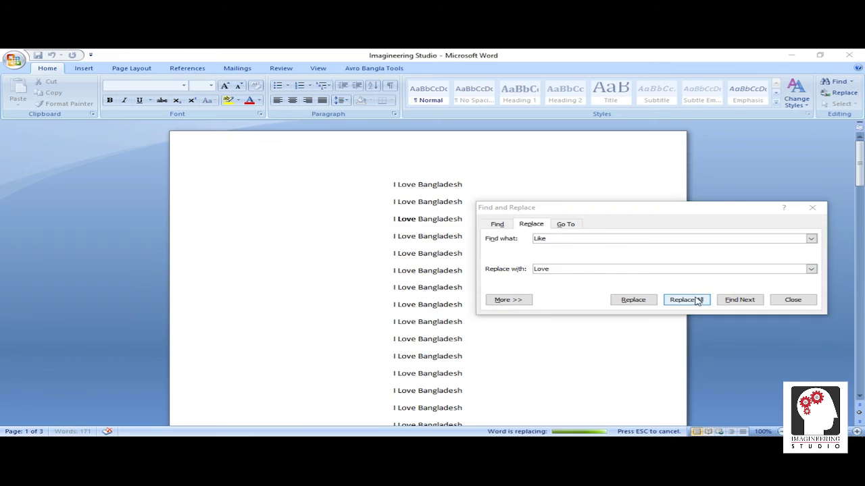
{"action": "left_click", "coordinate": [435, 274]}
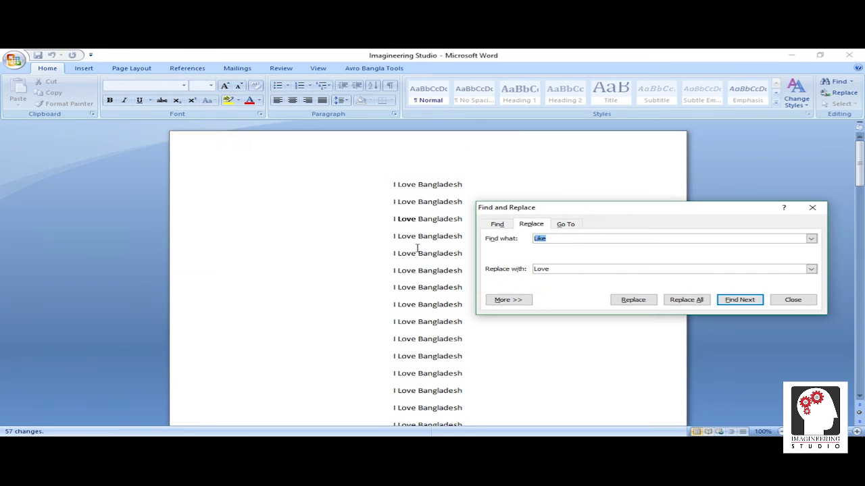
{"action": "scroll", "coordinate": [416, 244], "scroll_direction": "down", "scroll_amount": 5}
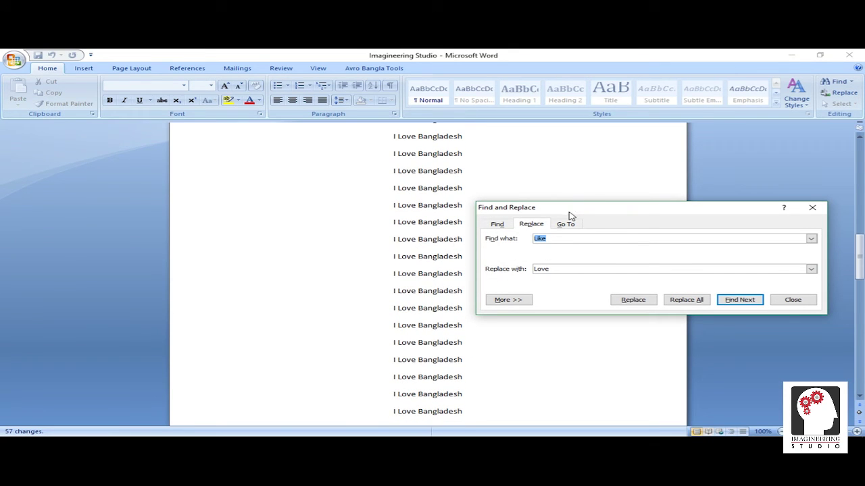
{"action": "left_click_drag", "start_coordinate": [544, 214], "coordinate": [448, 214]}
{"action": "left_click", "coordinate": [716, 208]}
{"action": "scroll", "coordinate": [505, 223], "scroll_direction": "up", "scroll_amount": 10}
Right-align the fourth line of the document, and bring up the Replace dialog and dismiss it.
{"action": "key", "text": "ctrl+r"}
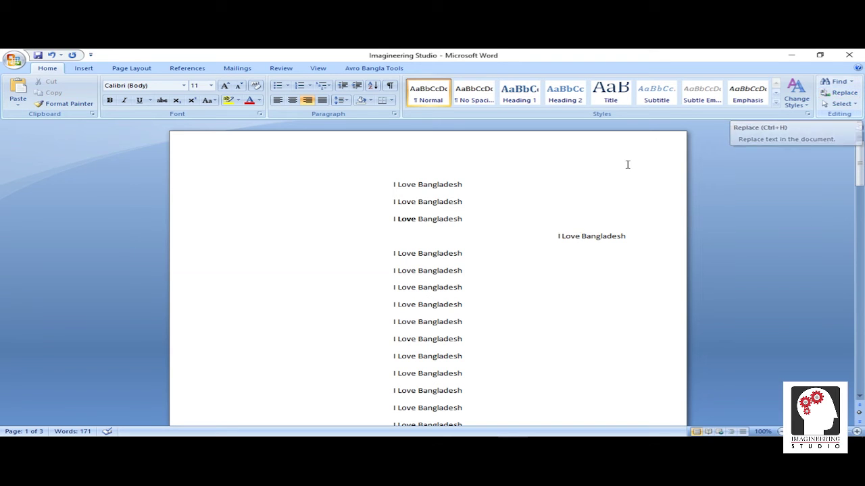
{"action": "key", "text": "ctrl+h"}
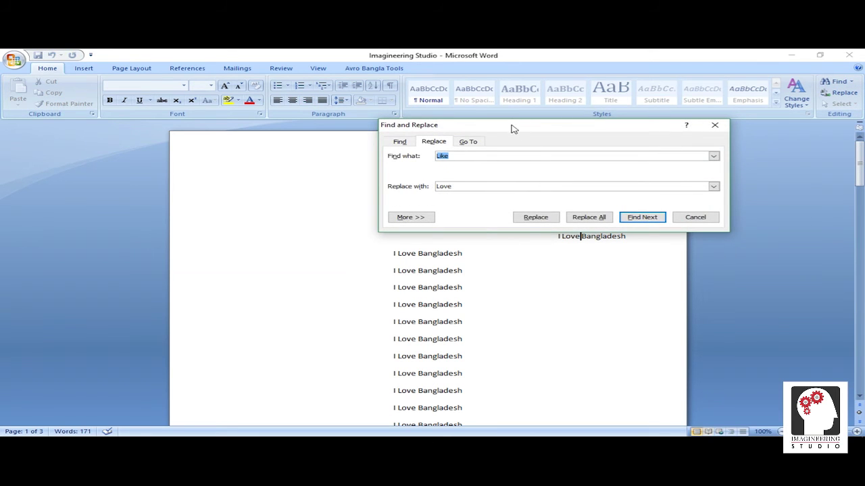
{"action": "left_click_drag", "start_coordinate": [513, 129], "coordinate": [419, 231]}
{"action": "left_click", "coordinate": [621, 231]}
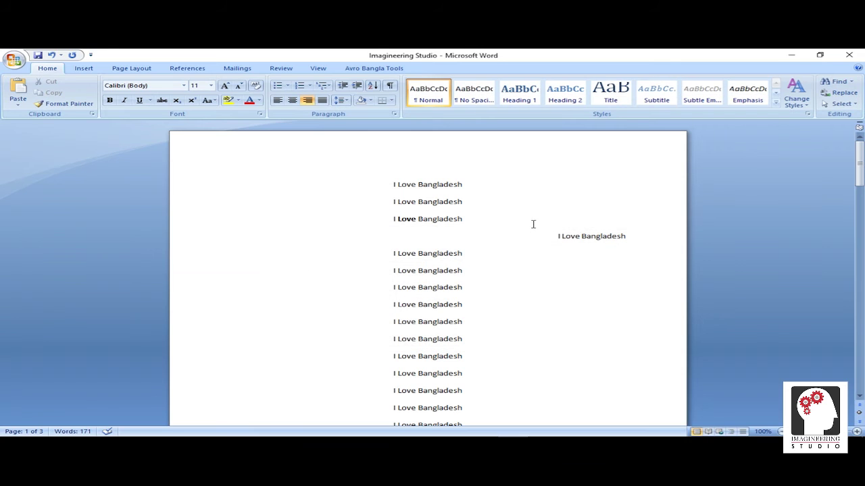
Add the lines "Find=ctrl+f" and "Replace=ctrl+H" above the first line of the document, with blank lines after them.
{"action": "left_click", "coordinate": [372, 170]}
{"action": "key", "text": "Return"}
{"action": "key", "text": "Return"}
{"action": "left_click", "coordinate": [372, 169]}
{"action": "type", "text": "Fi"}
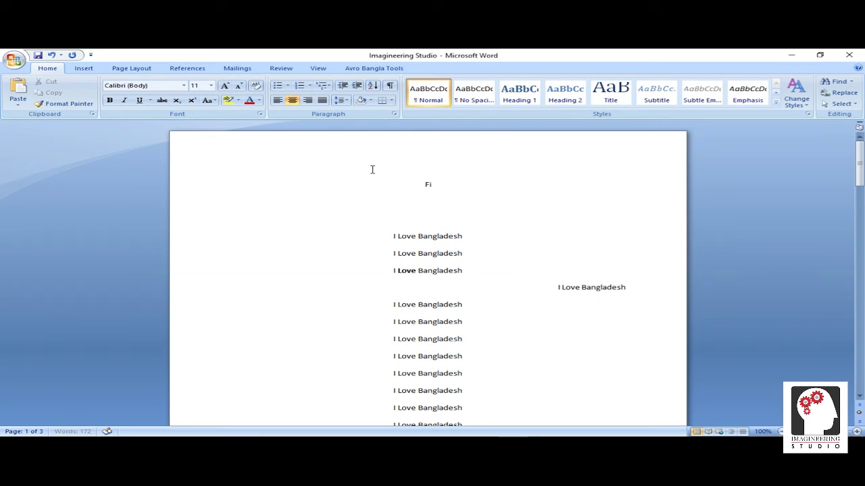
{"action": "type", "text": "nd=ctrl+f"}
{"action": "key", "text": "Return"}
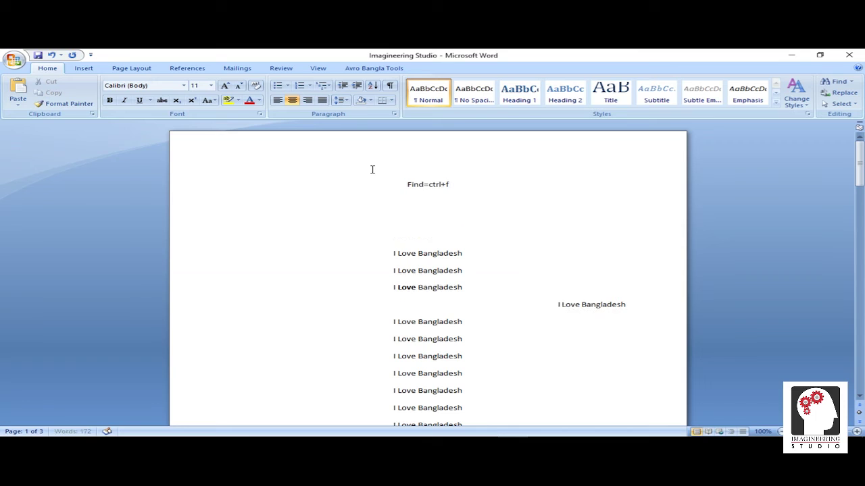
{"action": "type", "text": "Replace=ctrl+H"}
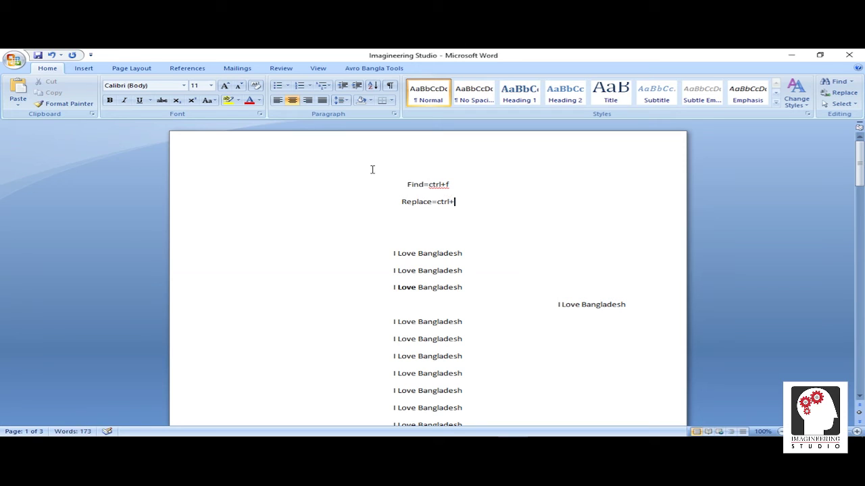
{"action": "key", "text": "Return"}
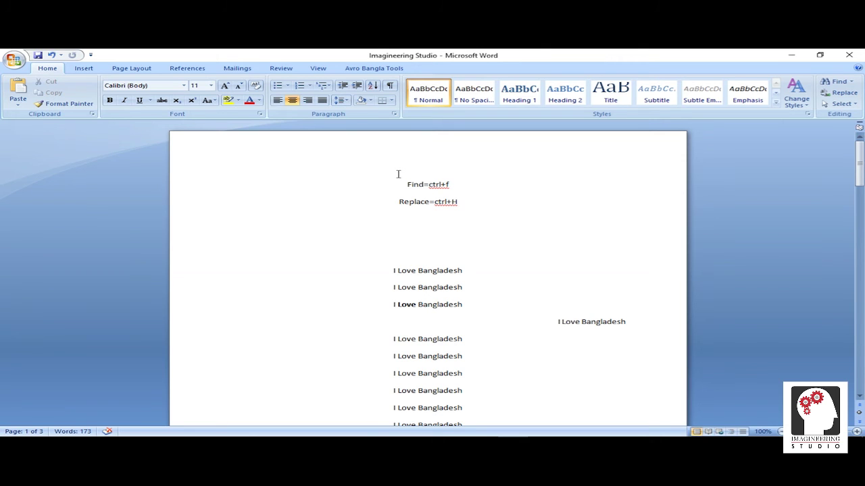
Jump to page 2 of the document with Go To.
{"action": "scroll", "coordinate": [398, 174], "scroll_direction": "down", "scroll_amount": 3}
{"action": "mouse_move", "coordinate": [860, 177]}
{"action": "left_mouse_down"}
{"action": "mouse_move", "coordinate": [855, 372]}
{"action": "mouse_move", "coordinate": [859, 162]}
{"action": "left_mouse_up"}
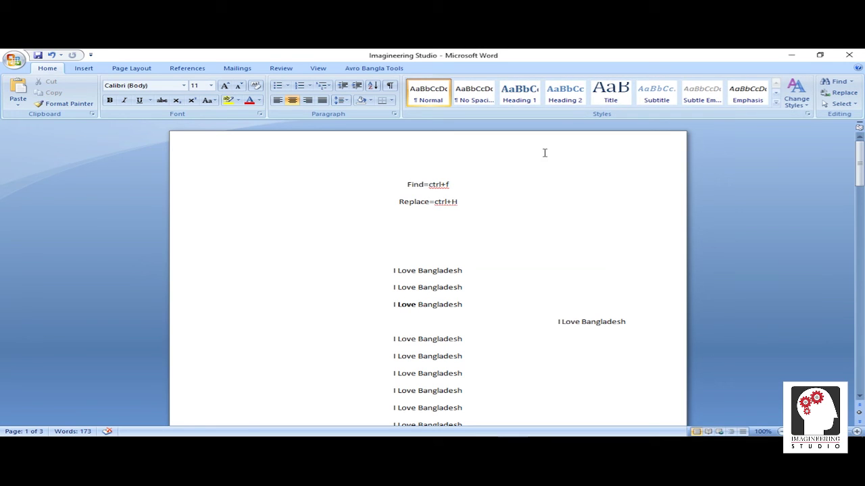
{"action": "left_click", "coordinate": [852, 82]}
{"action": "left_click", "coordinate": [838, 111]}
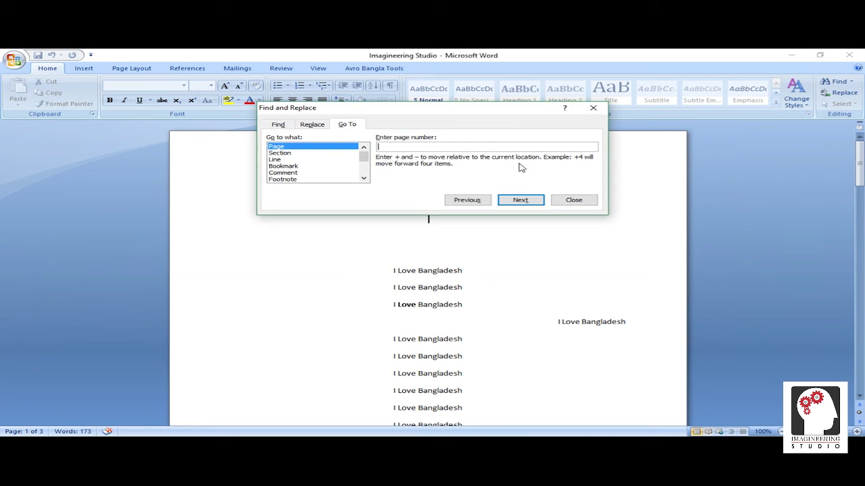
{"action": "left_click_drag", "start_coordinate": [391, 111], "coordinate": [391, 174]}
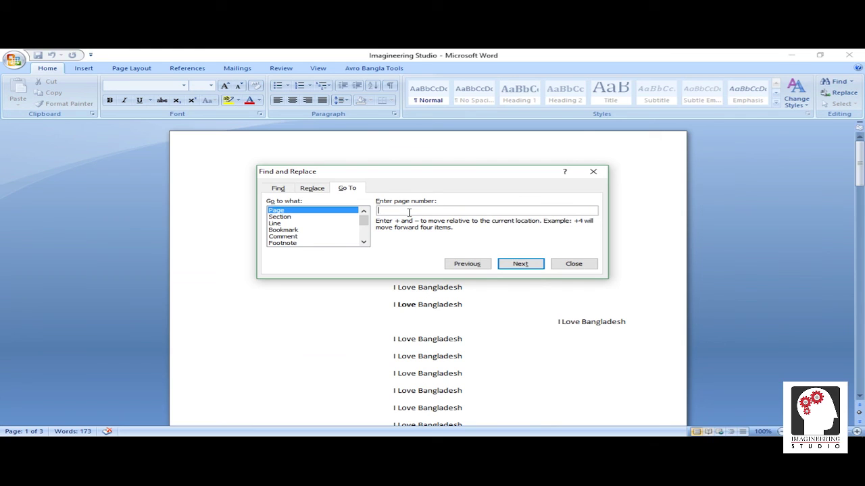
{"action": "type", "text": "2"}
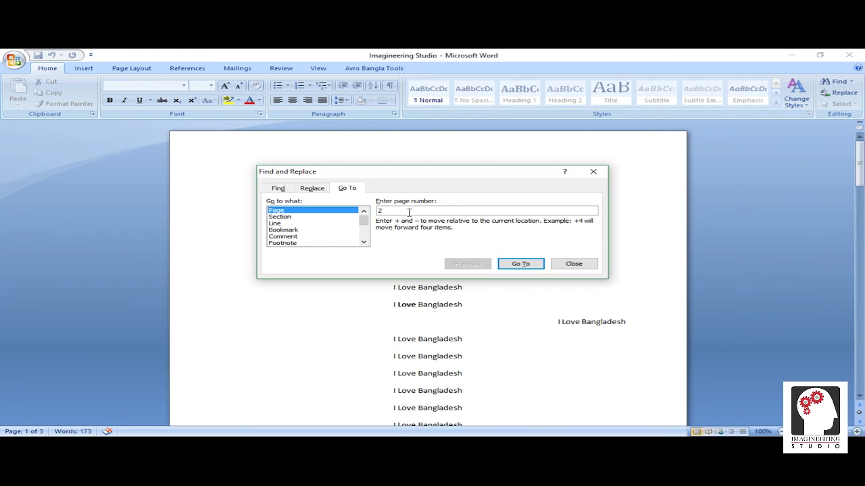
{"action": "left_click", "coordinate": [515, 265]}
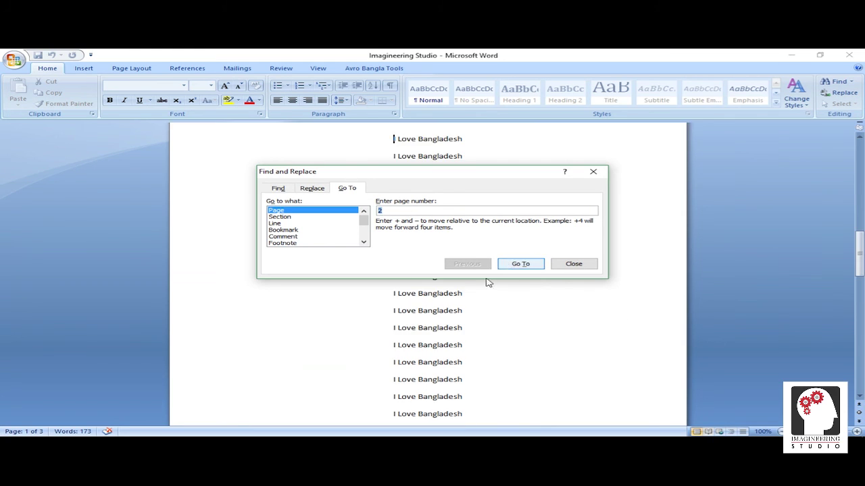
Jump to page 3 with Go To and close the dialog.
{"action": "scroll", "coordinate": [432, 150], "scroll_direction": "up", "scroll_amount": 10}
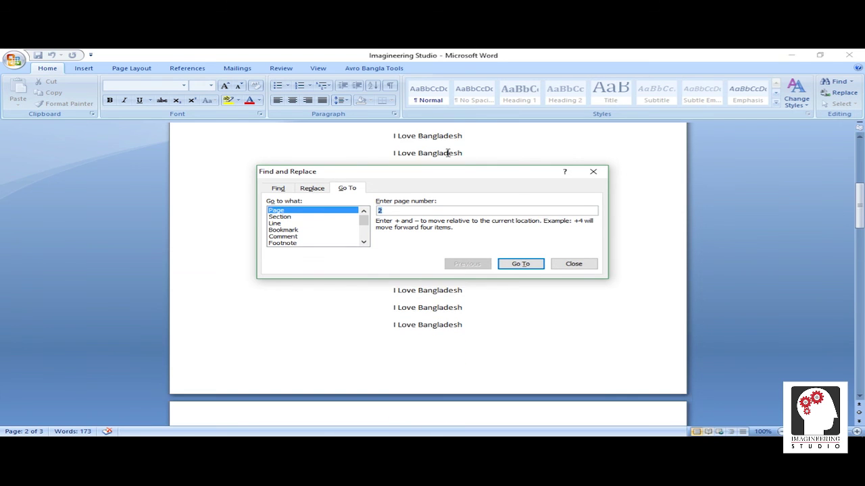
{"action": "scroll", "coordinate": [448, 151], "scroll_direction": "up", "scroll_amount": 2}
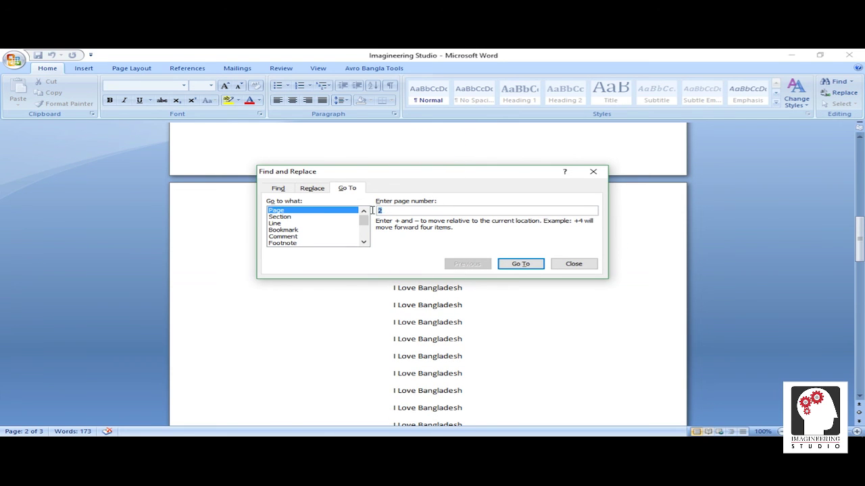
{"action": "key", "text": "Return"}
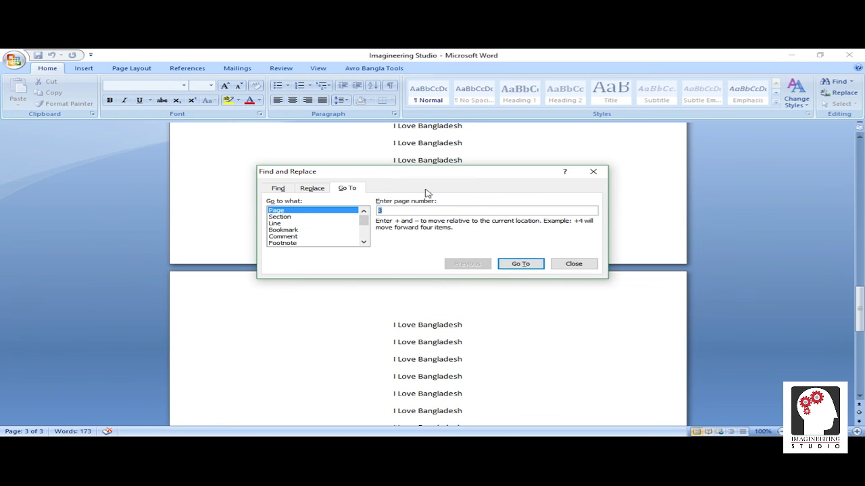
{"action": "left_click_drag", "start_coordinate": [407, 173], "coordinate": [421, 204]}
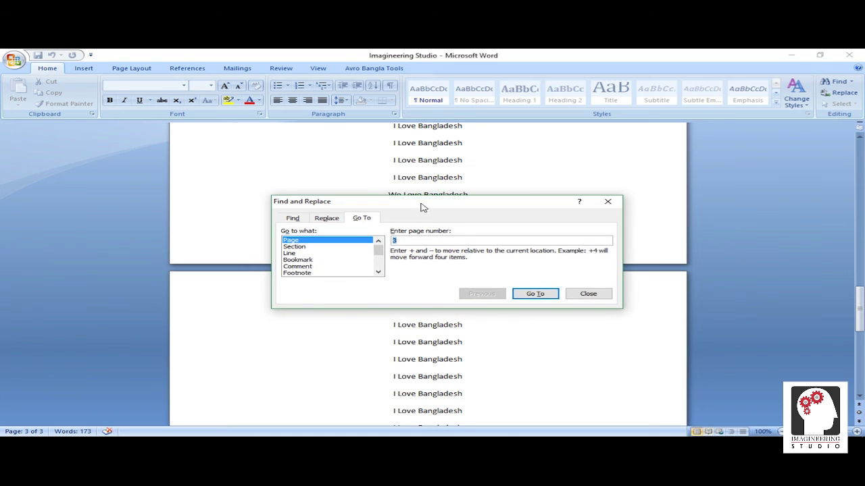
{"action": "left_click", "coordinate": [587, 294]}
Bring up and dismiss the Go To dialog, and add the line "Go To=ctrl+G" under the Replace shortcut line.
{"action": "scroll", "coordinate": [538, 252], "scroll_direction": "up", "scroll_amount": 10}
{"action": "scroll", "coordinate": [538, 251], "scroll_direction": "up", "scroll_amount": 5}
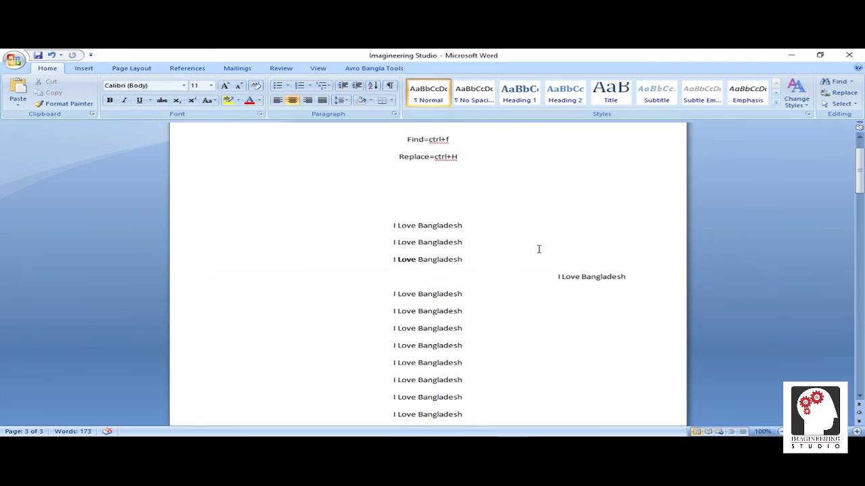
{"action": "key", "text": "ctrl+g"}
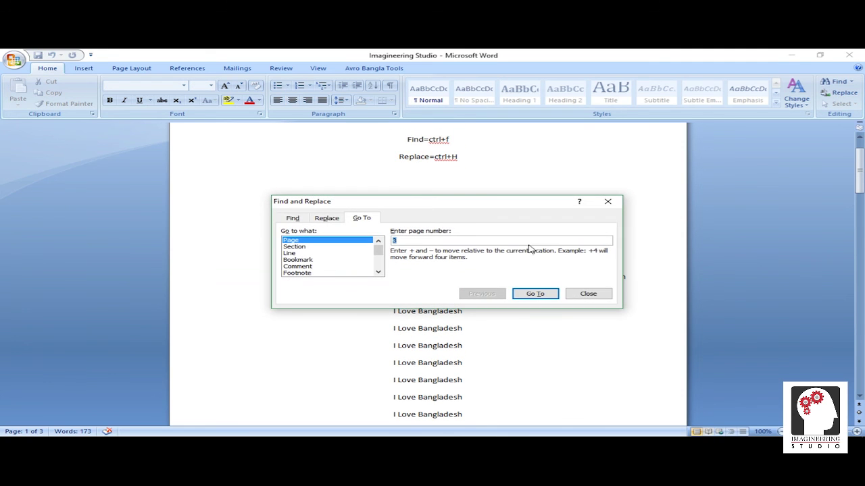
{"action": "left_click", "coordinate": [598, 294]}
{"action": "scroll", "coordinate": [527, 260], "scroll_direction": "up", "scroll_amount": 1}
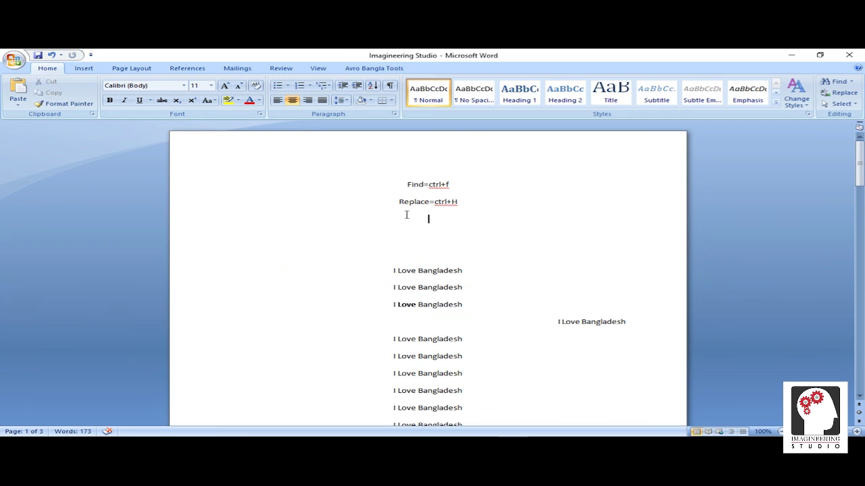
{"action": "type", "text": "Go To=ctrl+G"}
Format the three shortcut lines at the start of the document in font size 26 and red.
{"action": "left_click_drag", "start_coordinate": [464, 221], "coordinate": [373, 181]}
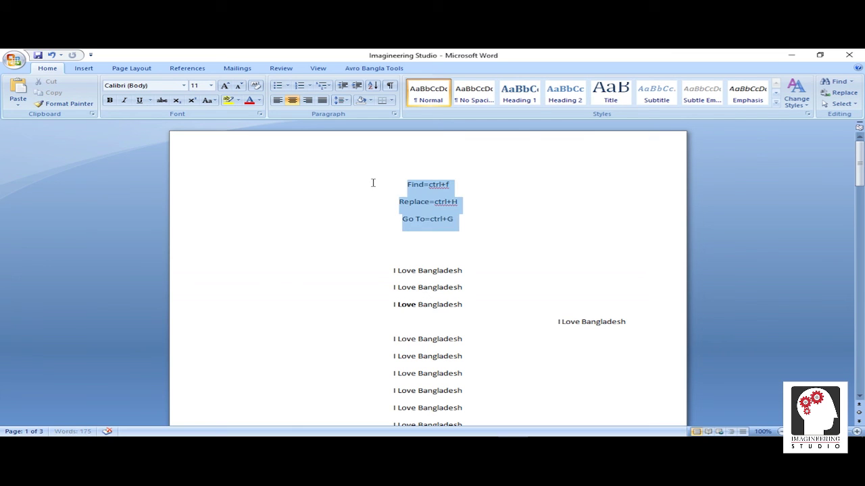
{"action": "left_click", "coordinate": [211, 87]}
{"action": "left_click", "coordinate": [195, 191]}
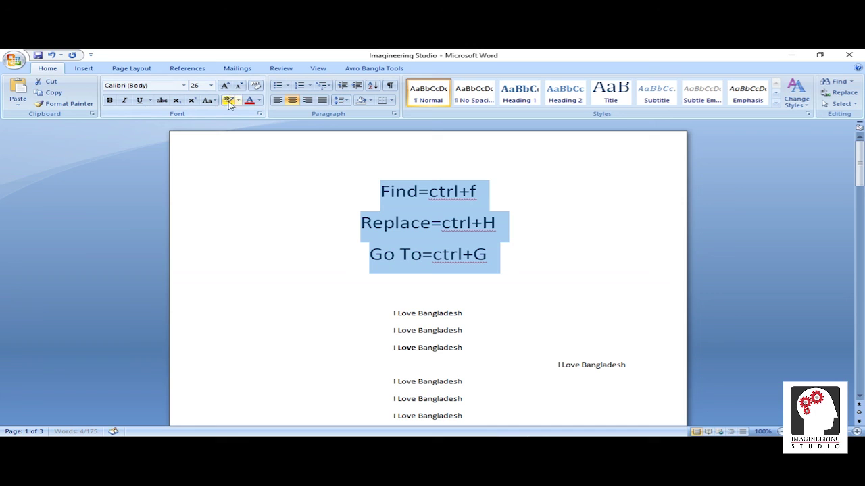
{"action": "left_click", "coordinate": [248, 100]}
{"action": "left_click", "coordinate": [459, 229]}
Review the Find, Replace and Go To shortcut lines one by one and look through the rest of the first page.
{"action": "left_click_drag", "start_coordinate": [485, 194], "coordinate": [351, 191]}
{"action": "left_click", "coordinate": [395, 193]}
{"action": "left_click_drag", "start_coordinate": [484, 193], "coordinate": [354, 195]}
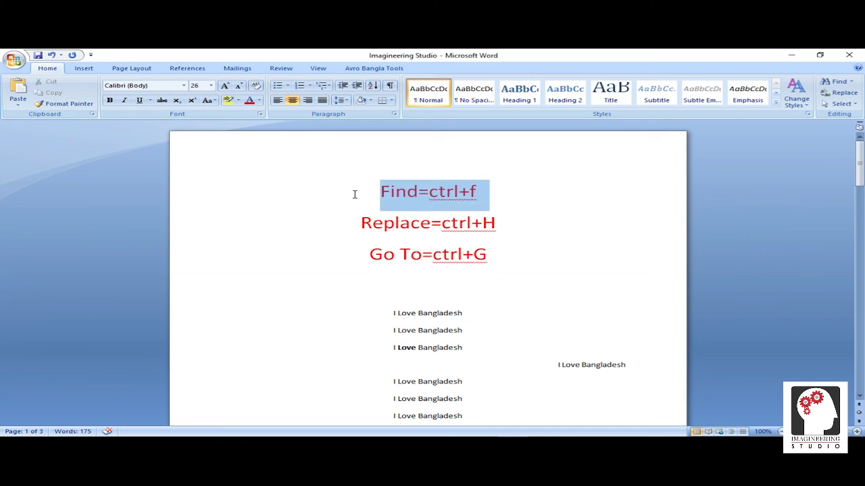
{"action": "left_click_drag", "start_coordinate": [504, 226], "coordinate": [356, 224]}
{"action": "left_click_drag", "start_coordinate": [511, 254], "coordinate": [337, 256]}
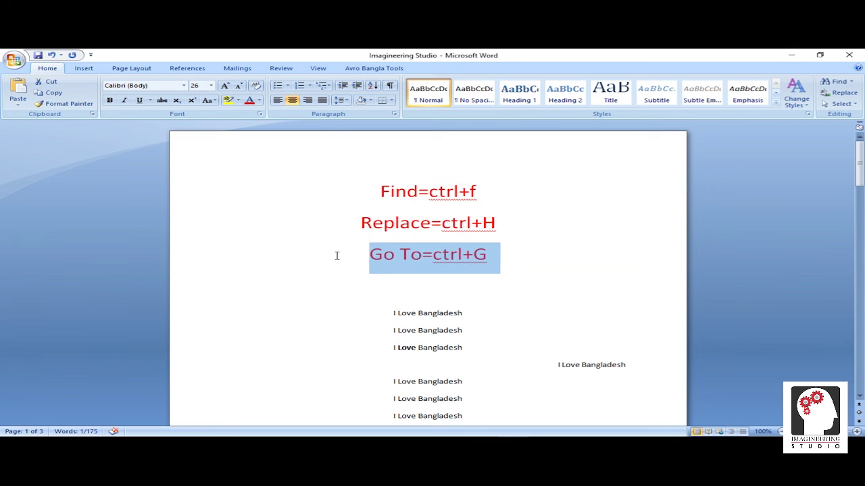
{"action": "left_click", "coordinate": [383, 254]}
{"action": "scroll", "coordinate": [454, 215], "scroll_direction": "down", "scroll_amount": 2}
{"action": "scroll", "coordinate": [459, 220], "scroll_direction": "up", "scroll_amount": 2}
{"action": "scroll", "coordinate": [459, 220], "scroll_direction": "down", "scroll_amount": 2}
{"action": "scroll", "coordinate": [458, 219], "scroll_direction": "up", "scroll_amount": 2}
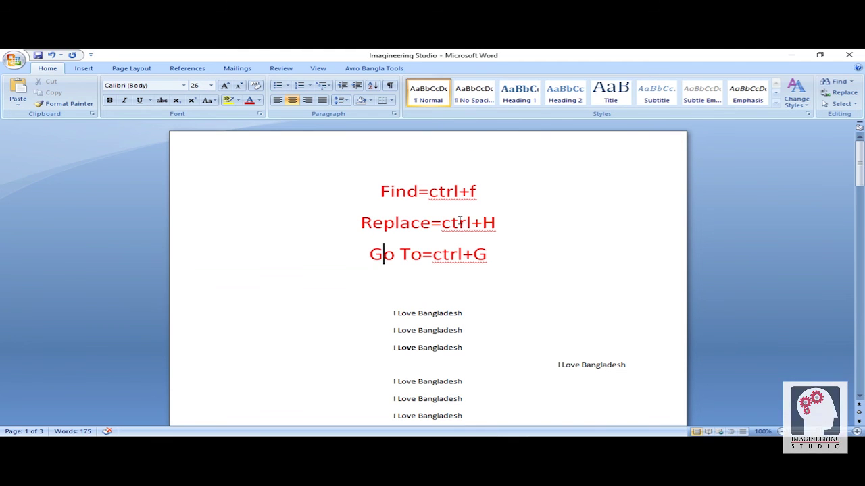
{"action": "scroll", "coordinate": [463, 221], "scroll_direction": "down", "scroll_amount": 3}
{"action": "scroll", "coordinate": [464, 223], "scroll_direction": "down", "scroll_amount": 8}
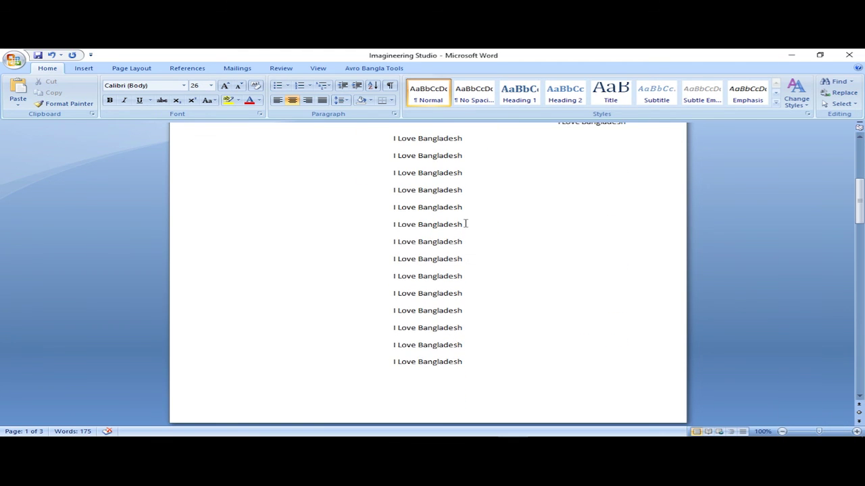